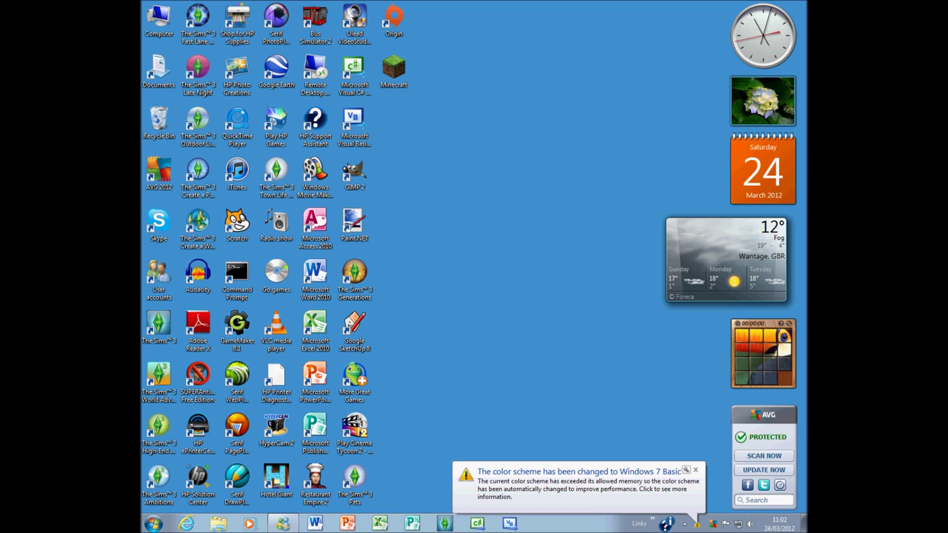
Step: Dismiss the colour-scheme notification so Internet Explorer shows the Google UK home page
click(695, 469)
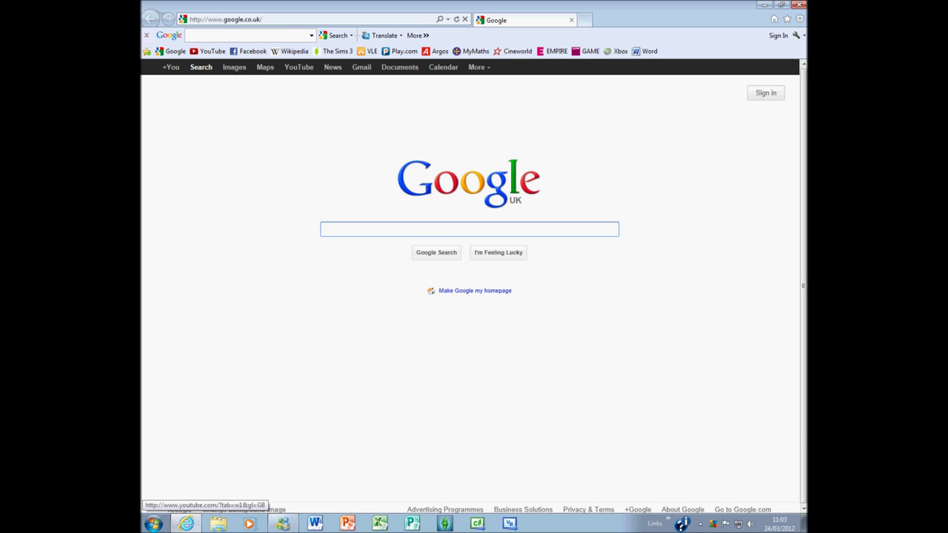
click(226, 20)
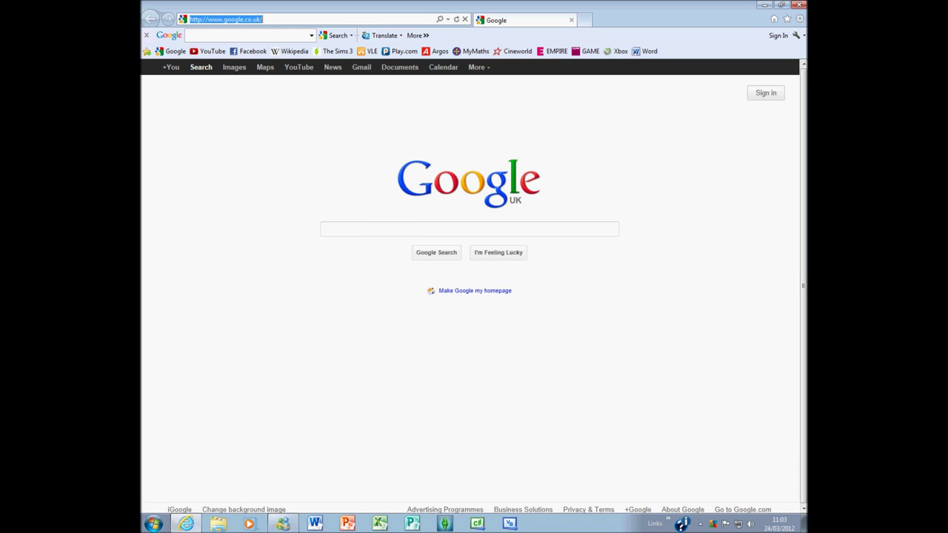
text(ww)
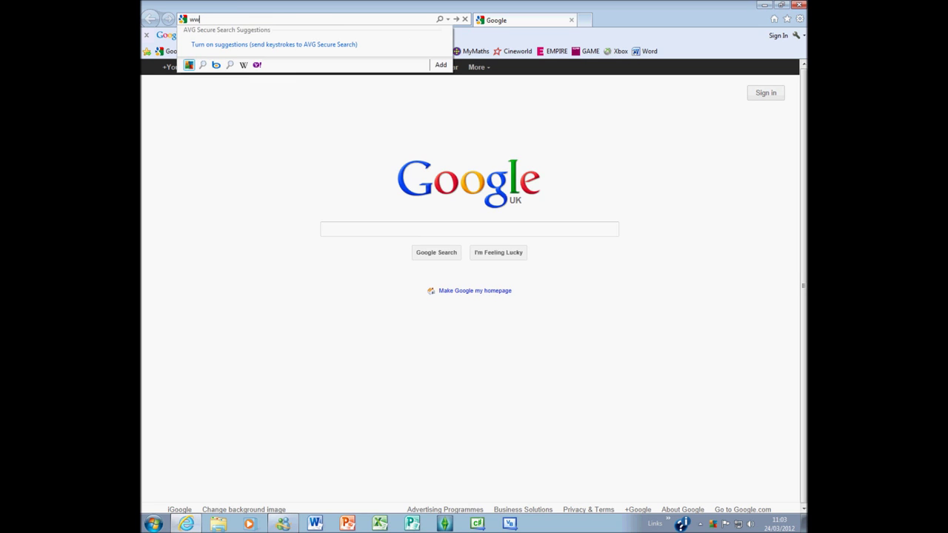
text(w.mi)
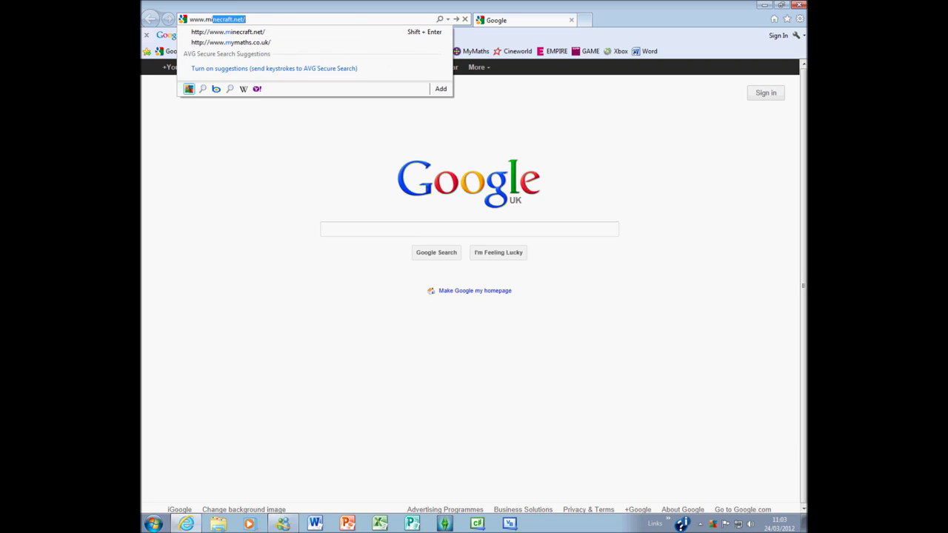
key(Down)
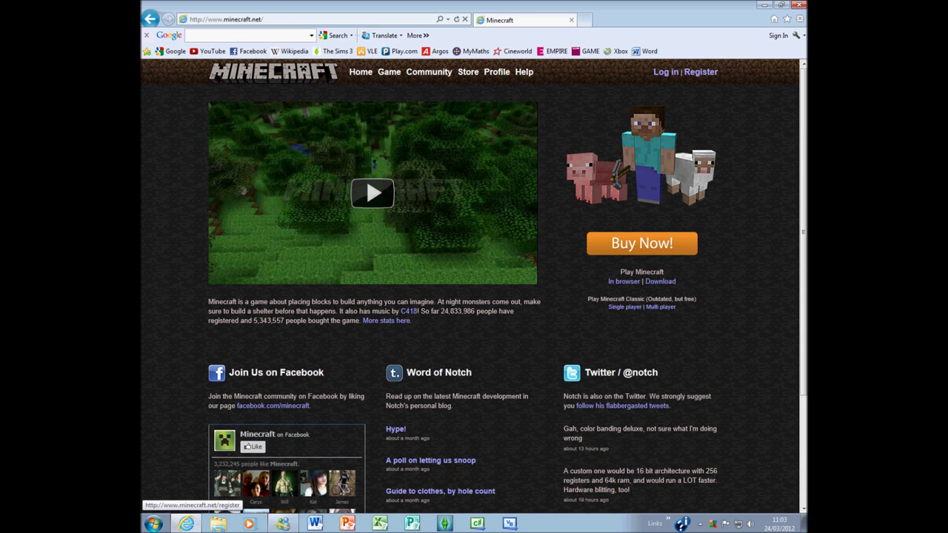
click(701, 72)
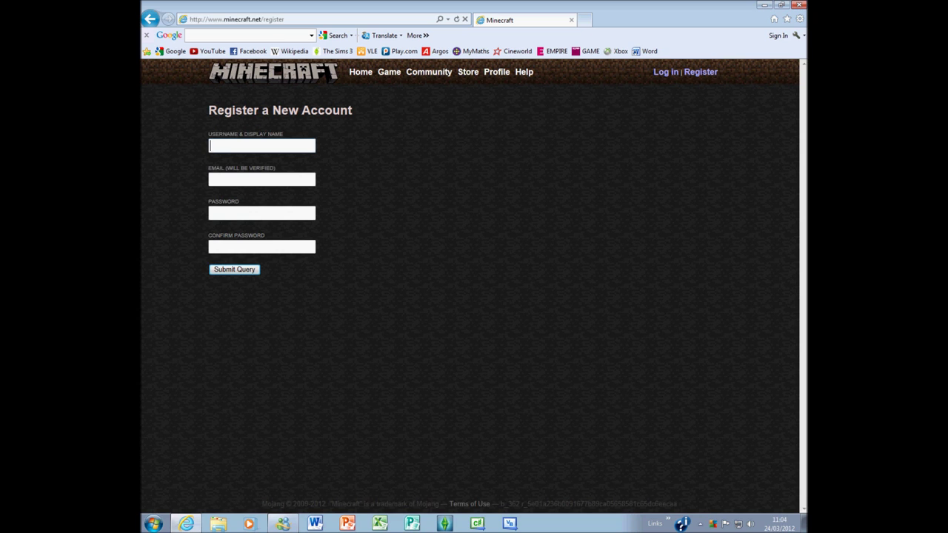
Step: Enter a username and the account e-mail address, fixing a typo in the e-mail
text(gogames)
key(Tab)
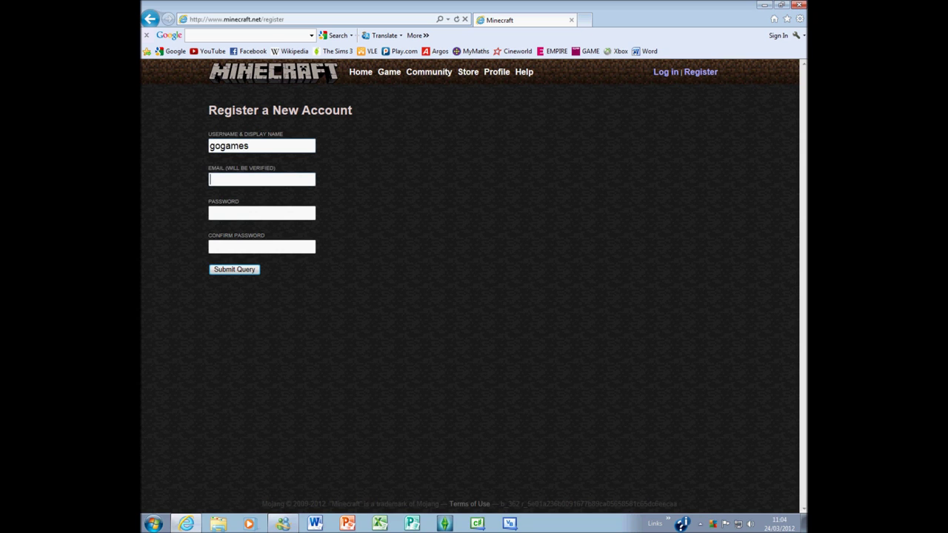
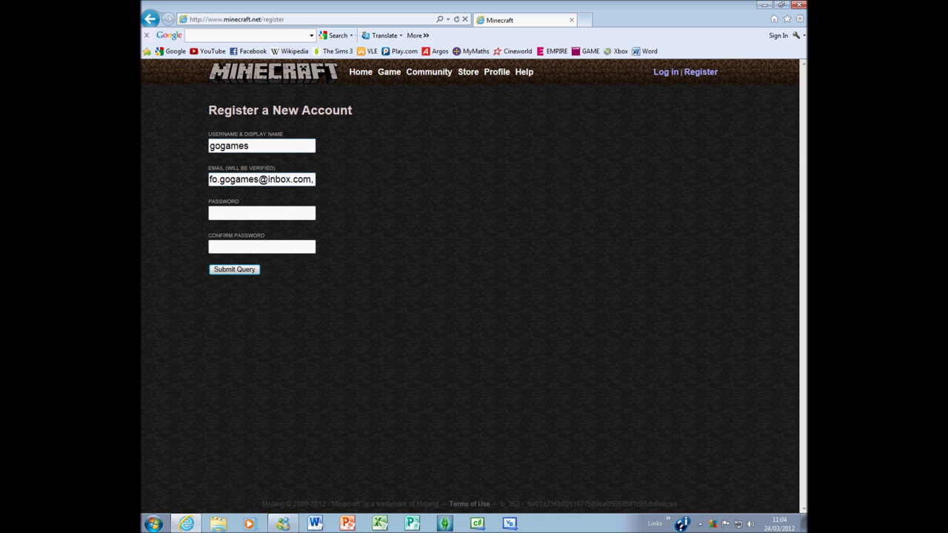
Step: Fill in the password and its confirmation, then return to the minecraft.net home page
key(Tab)
text(***)
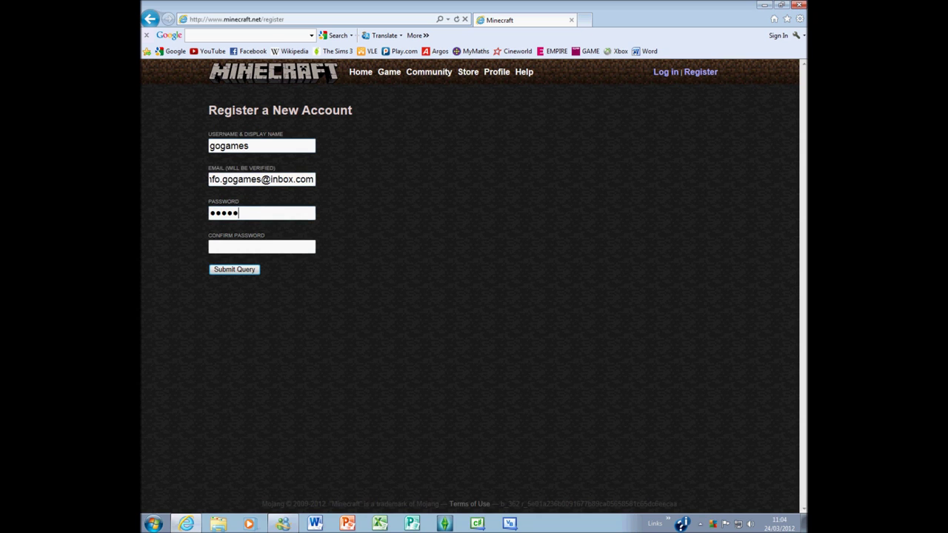
click(261, 247)
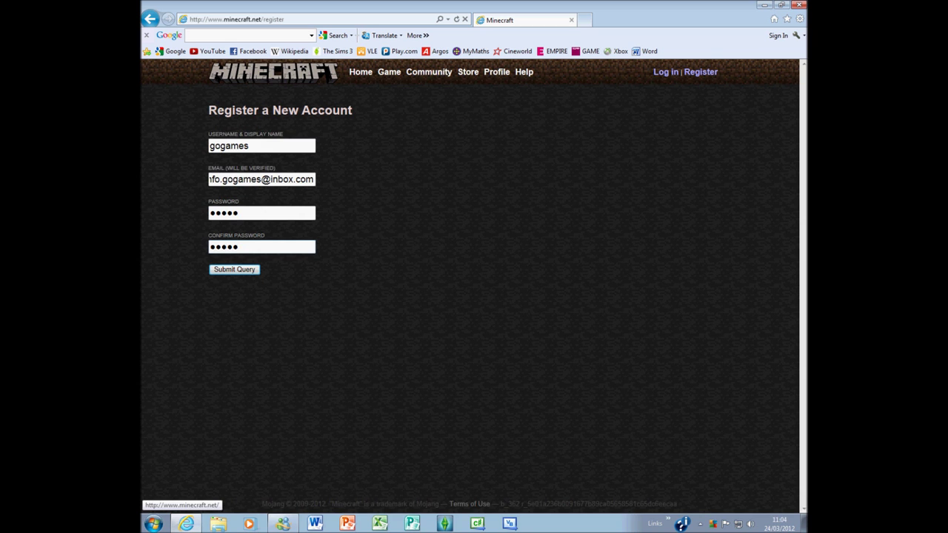
click(274, 71)
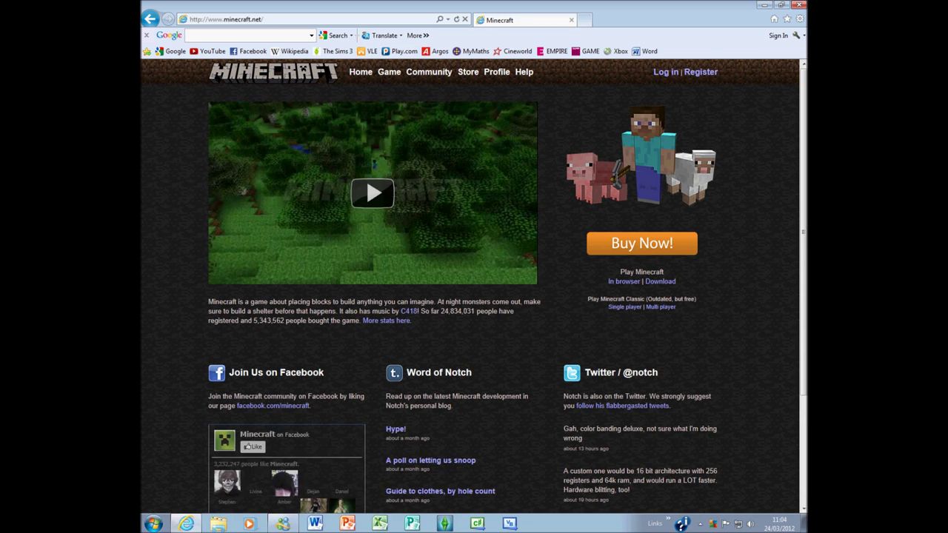
Step: Browse the home page and the Store (Minecraft and gift code at £16.95), then go back home
scroll(474, 281, down, 3)
scroll(474, 281, up, 3)
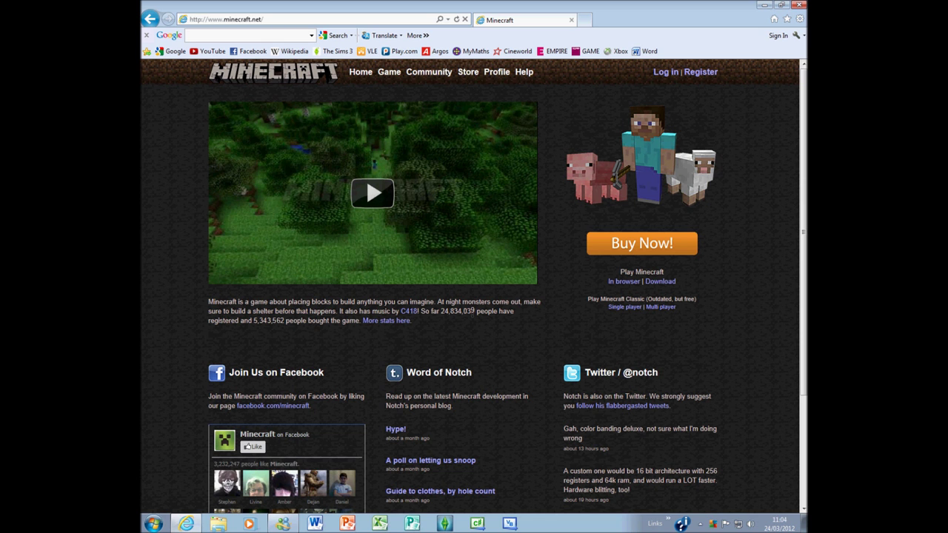
scroll(474, 282, down, 2)
scroll(474, 281, down, 1)
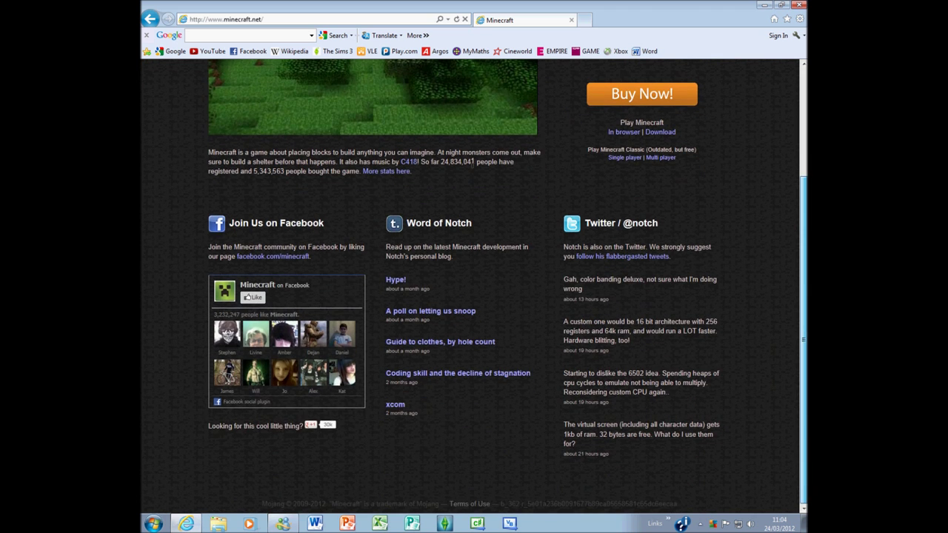
scroll(474, 282, up, 3)
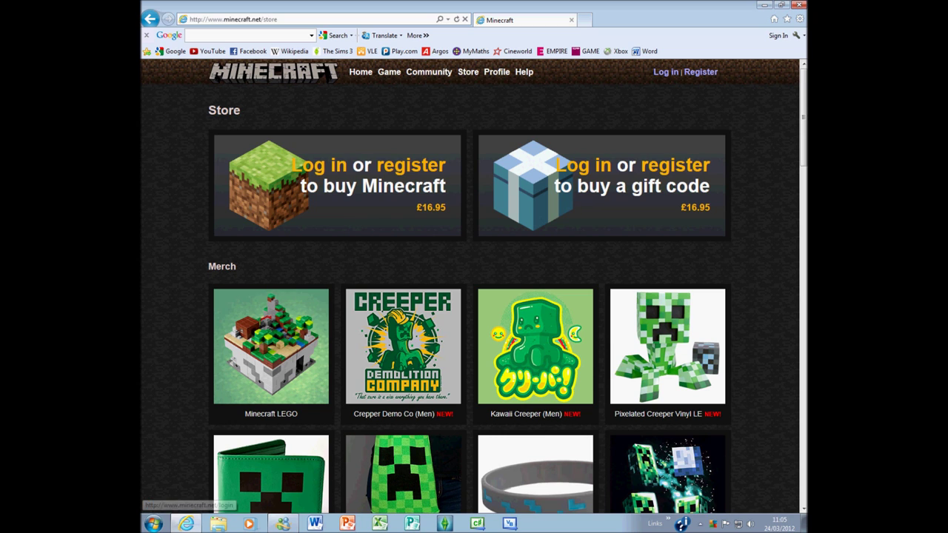
key(alt+Left)
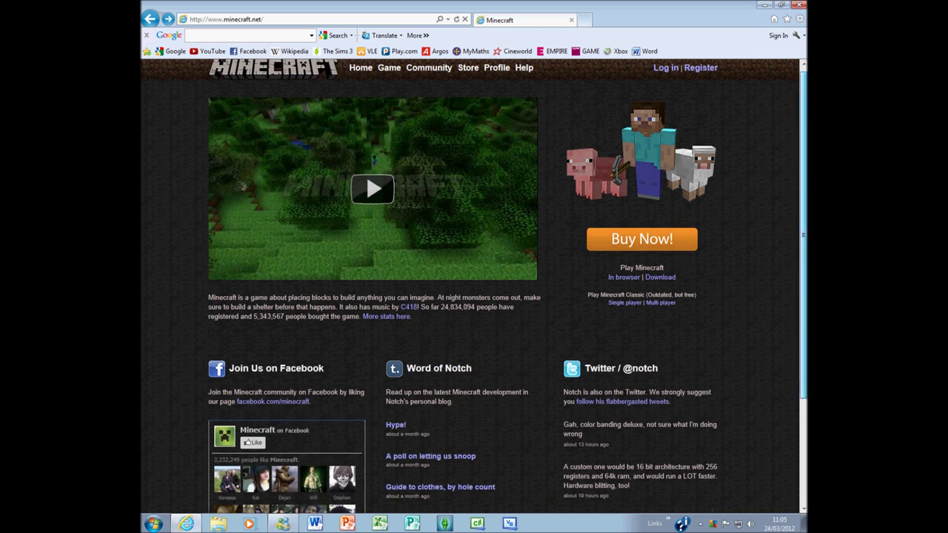
scroll(474, 281, down, 2)
scroll(473, 161, up, 2)
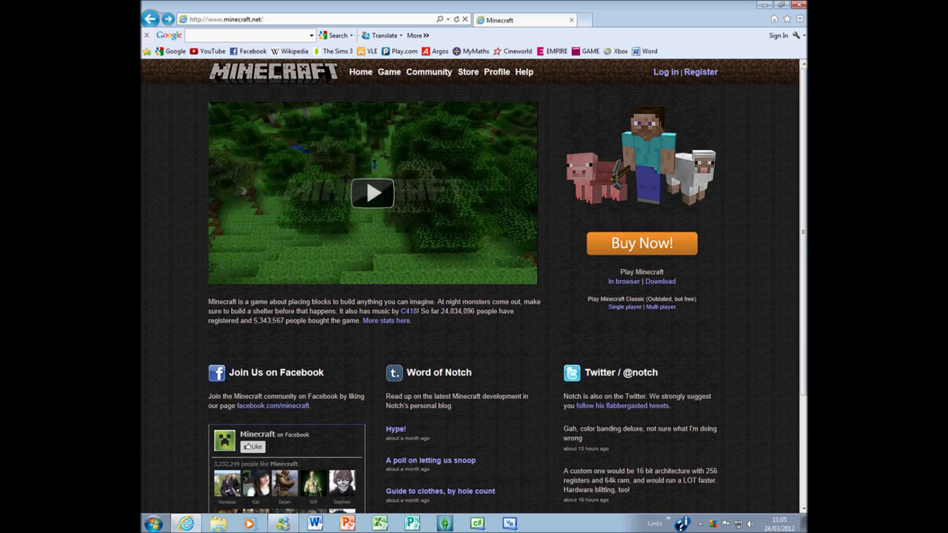
scroll(473, 161, down, 2)
scroll(471, 162, up, 2)
scroll(472, 162, down, 2)
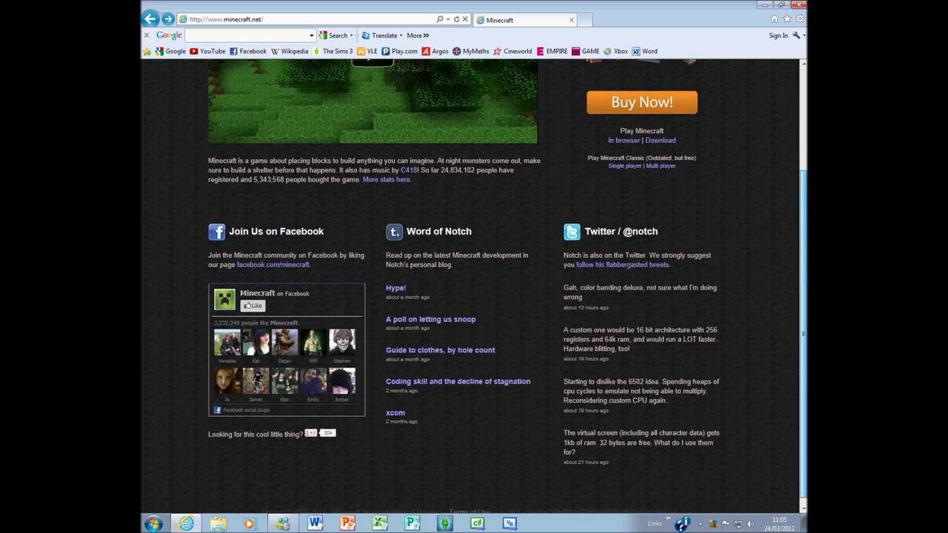
scroll(473, 161, up, 2)
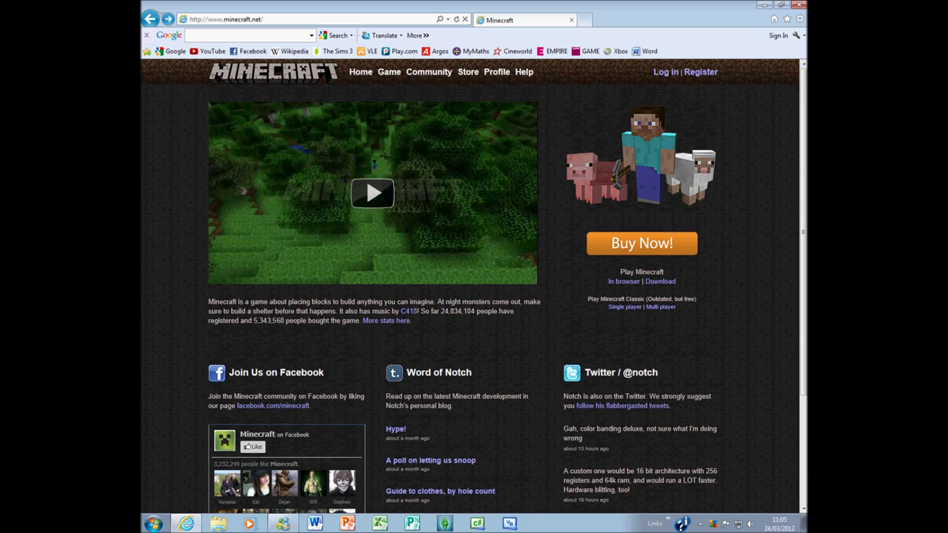
scroll(472, 309, down, 2)
scroll(472, 310, up, 2)
scroll(473, 309, down, 2)
scroll(472, 309, up, 2)
scroll(472, 310, down, 2)
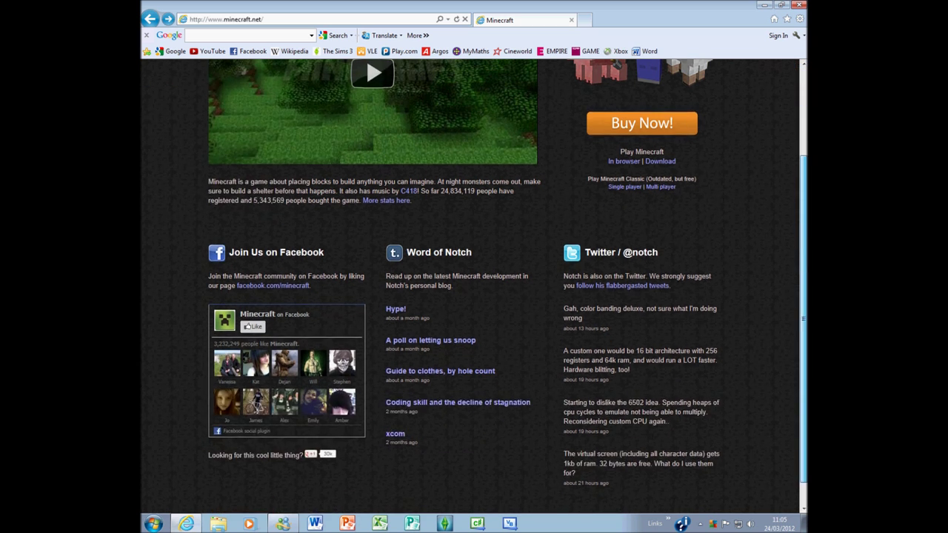
scroll(469, 170, up, 2)
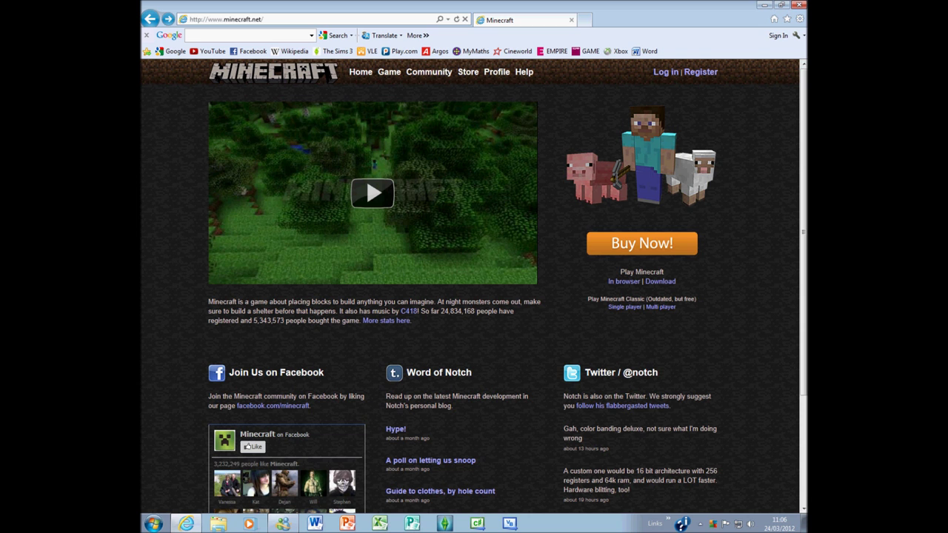
scroll(472, 312, down, 2)
scroll(472, 312, up, 2)
scroll(282, 316, down, 2)
scroll(282, 316, up, 2)
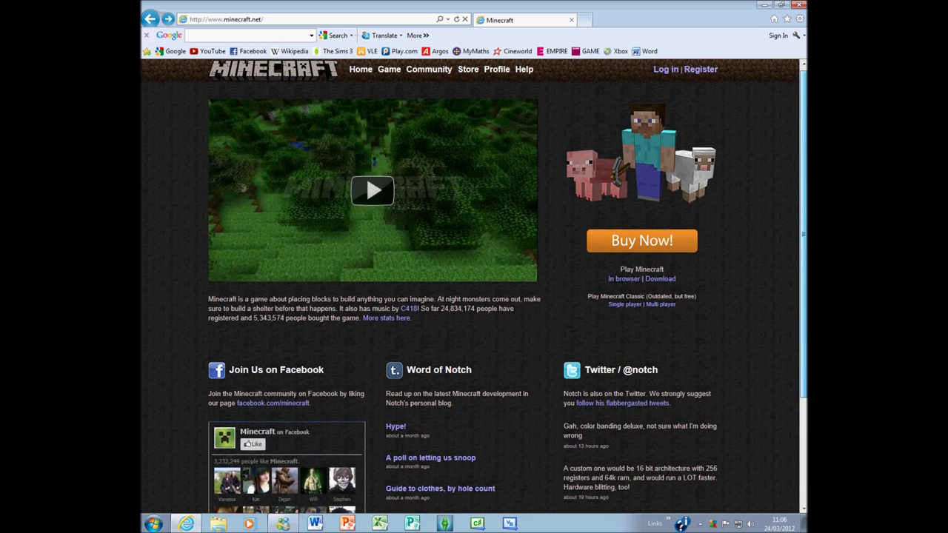
scroll(471, 312, down, 2)
scroll(472, 190, up, 2)
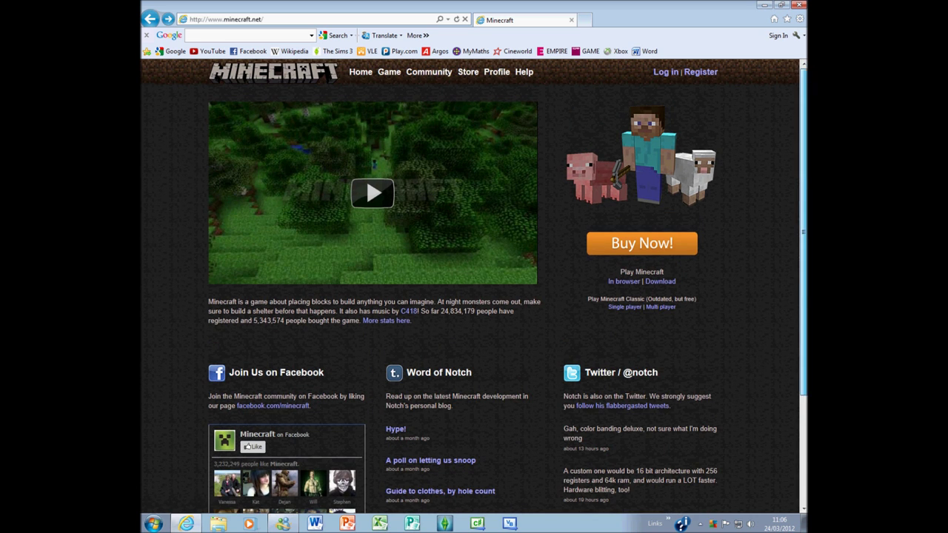
scroll(468, 158, down, 2)
scroll(468, 159, up, 2)
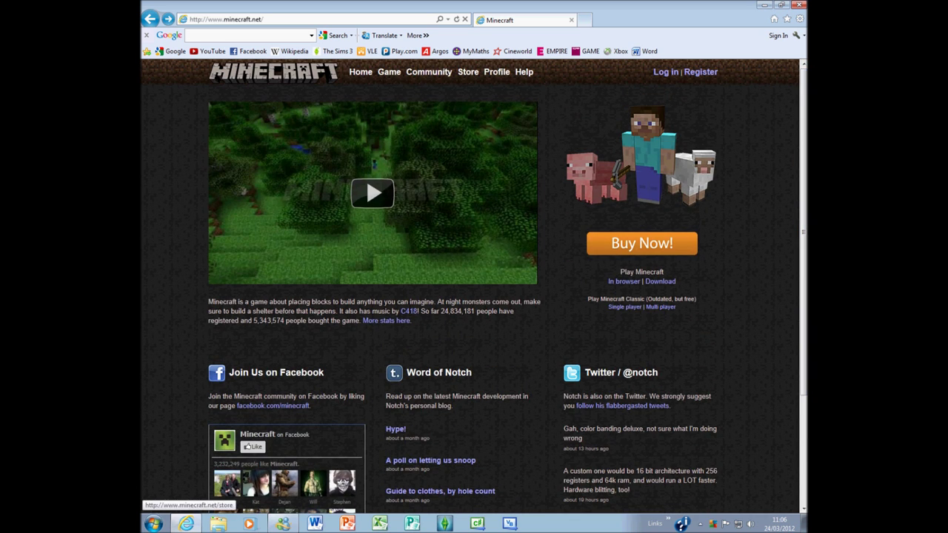
scroll(468, 158, down, 2)
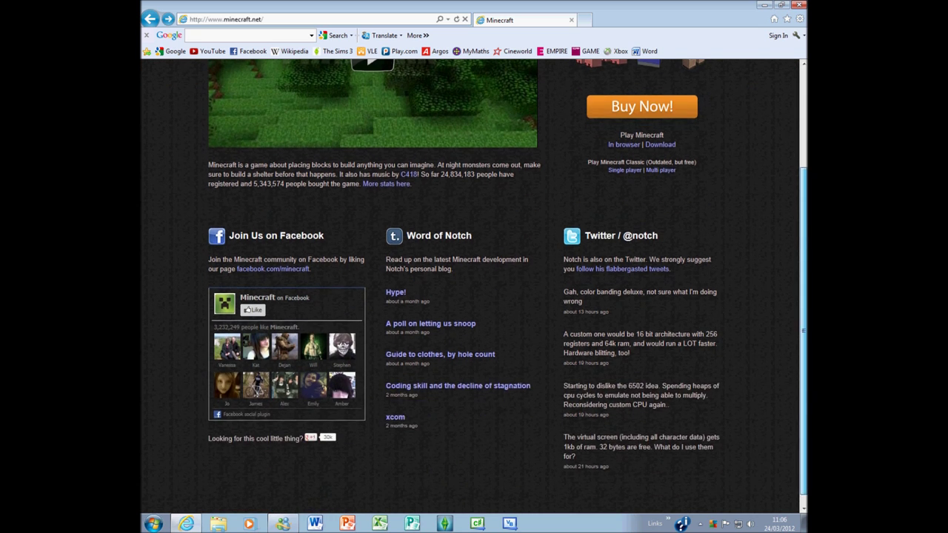
scroll(469, 158, up, 2)
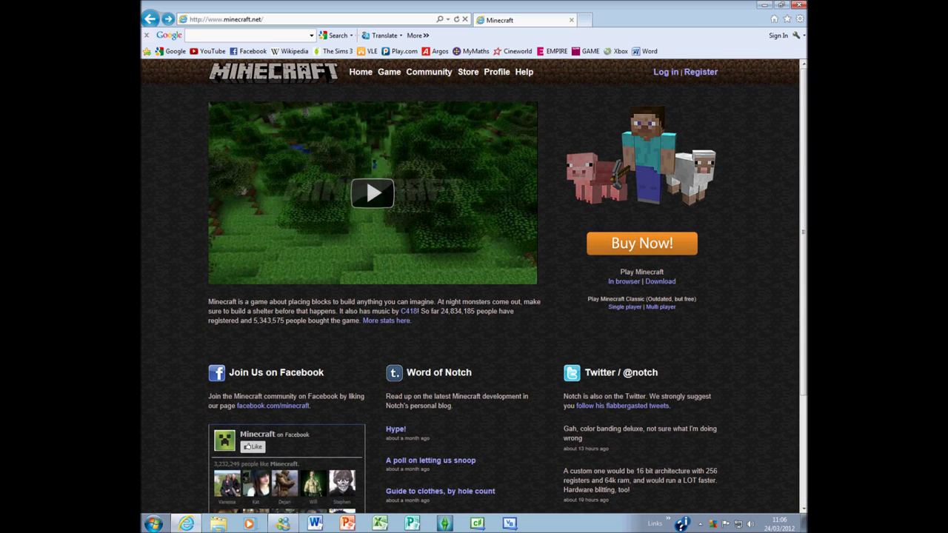
mouse_move(804, 222)
mouse_down()
mouse_move(804, 330)
mouse_move(803, 222)
mouse_up()
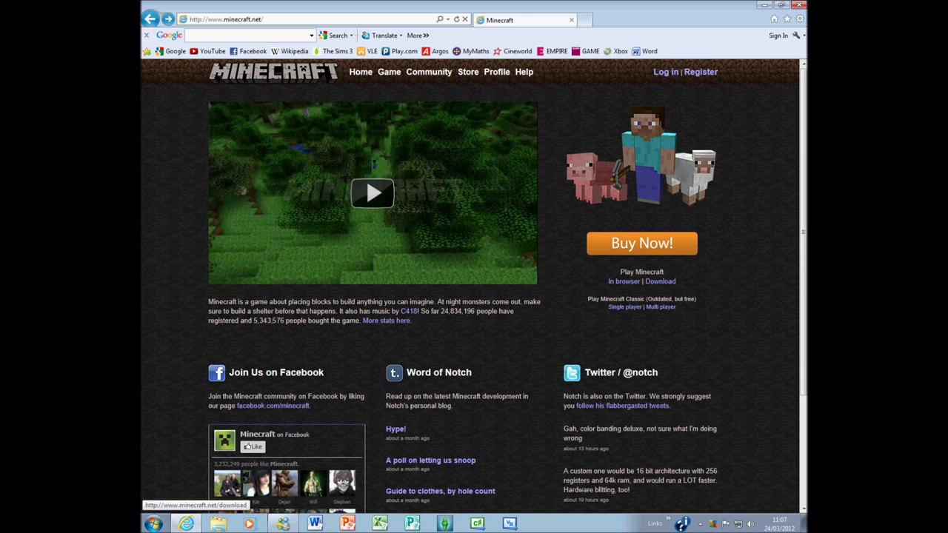
Step: On the Download page, start downloading Minecraft.exe and list downloads for all platforms
click(660, 282)
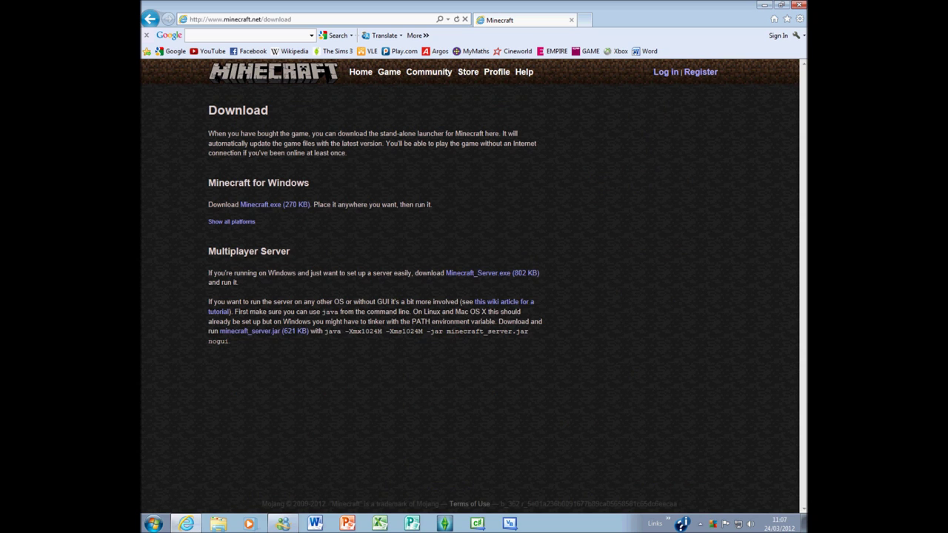
click(274, 205)
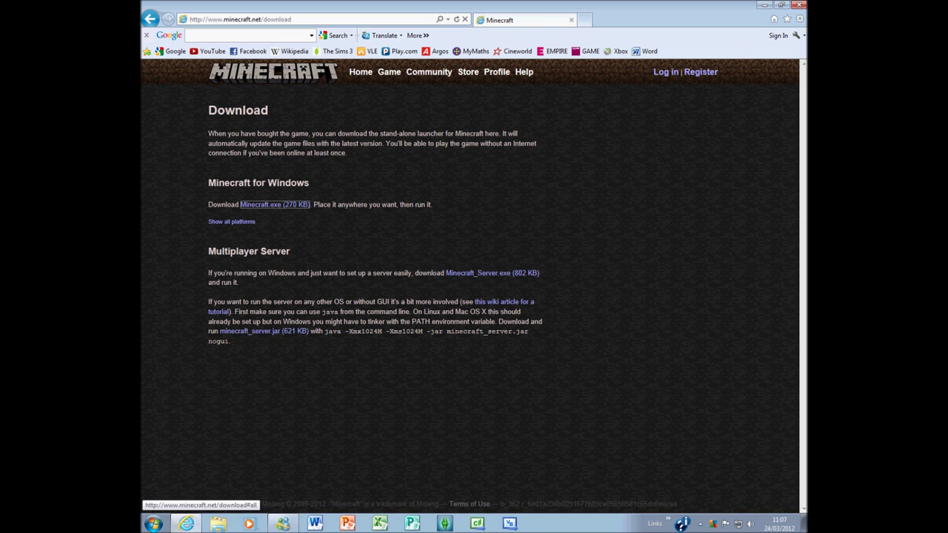
click(231, 222)
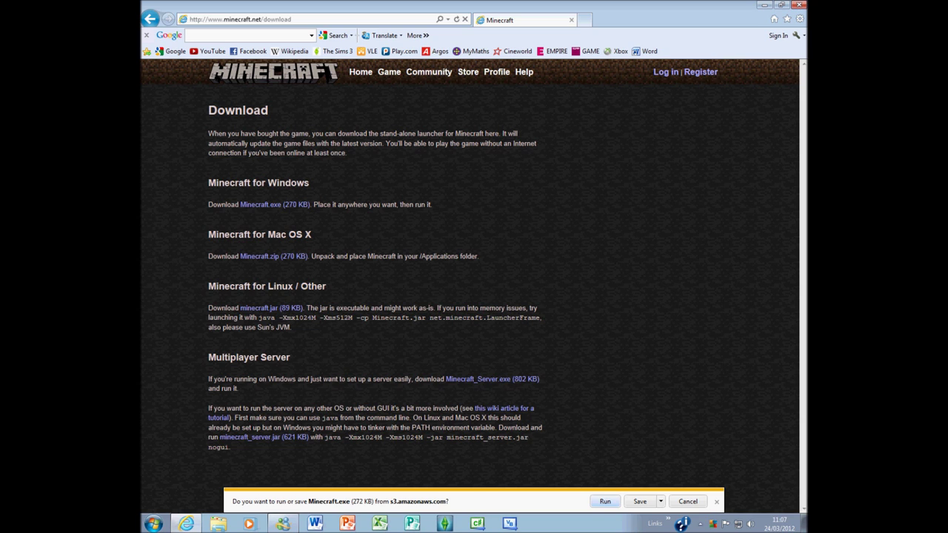
Step: Try saving Minecraft.exe to the Desktop via Save as, then cancel and close the download bar
click(660, 501)
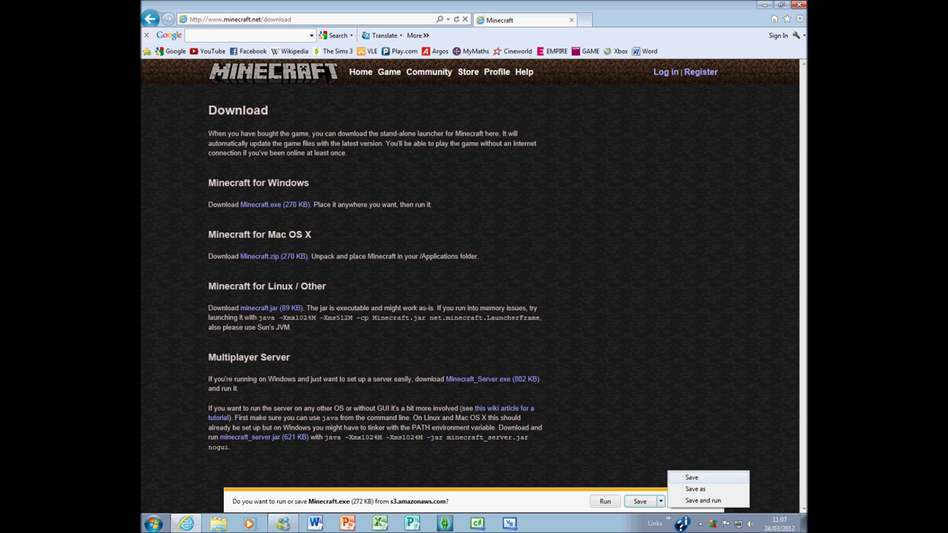
click(660, 501)
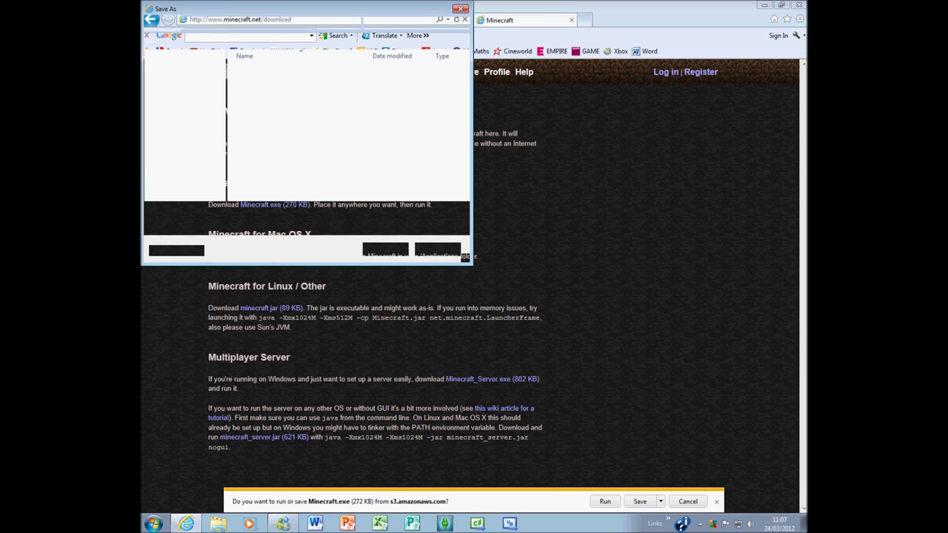
click(182, 70)
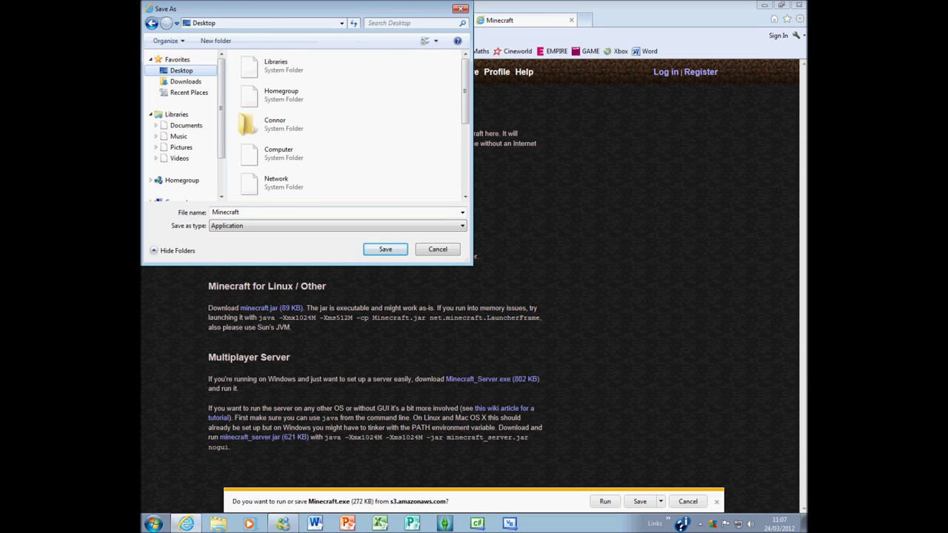
scroll(348, 126, down, 5)
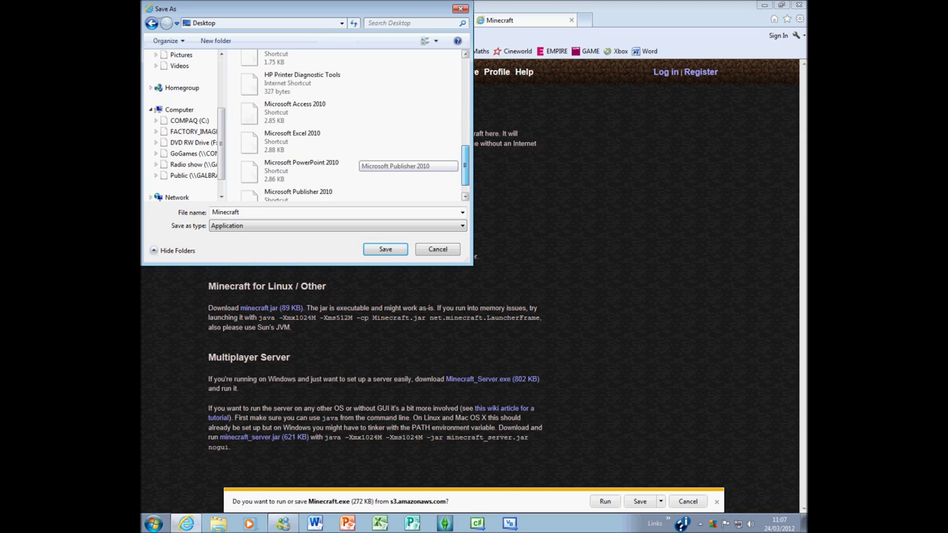
scroll(348, 126, down, 2)
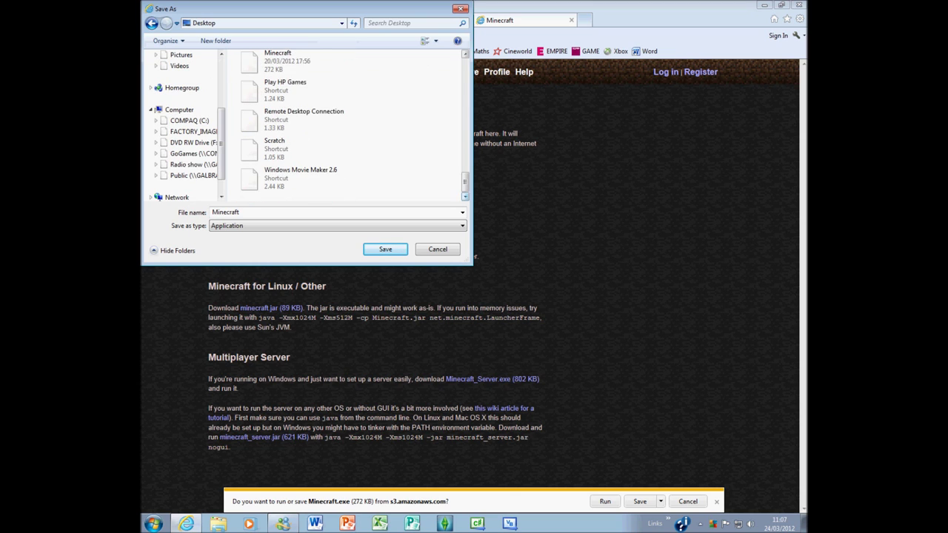
scroll(348, 126, up, 5)
scroll(355, 148, down, 3)
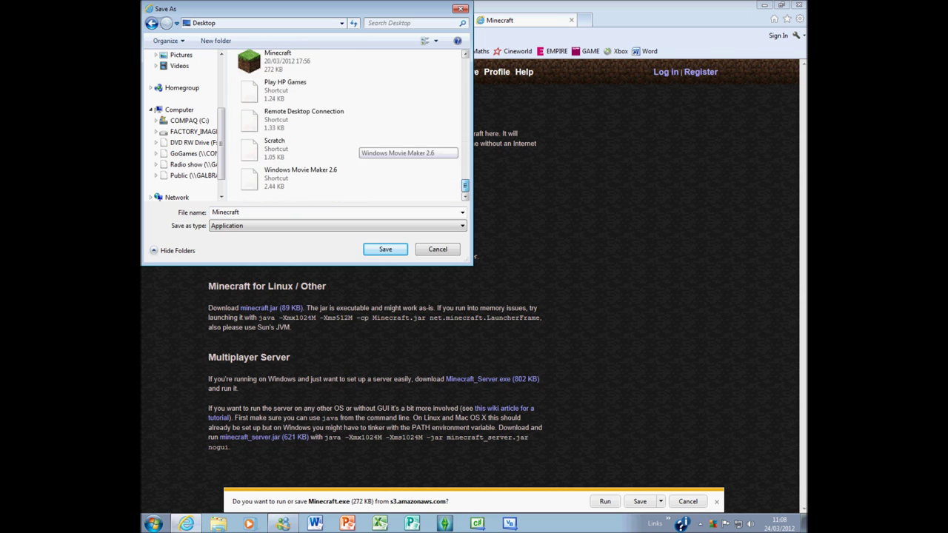
scroll(356, 148, up, 1)
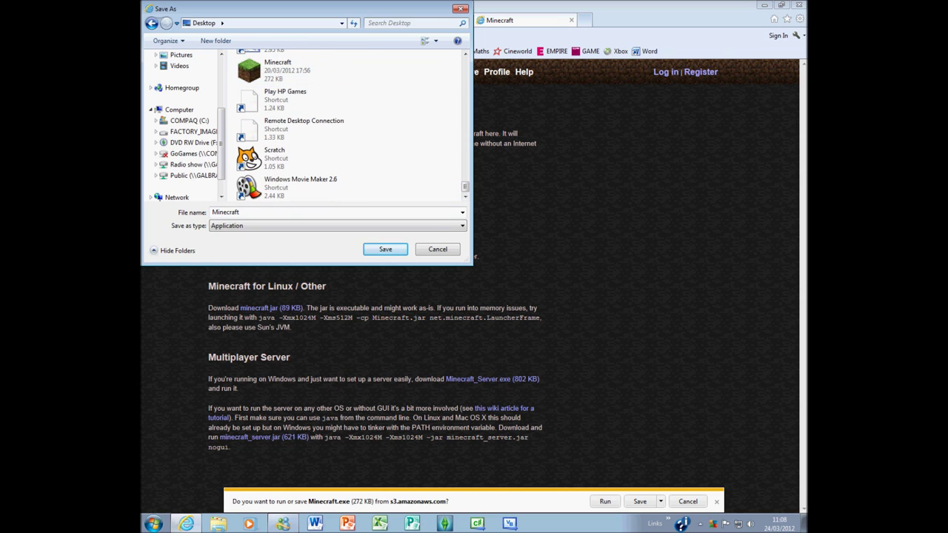
click(438, 249)
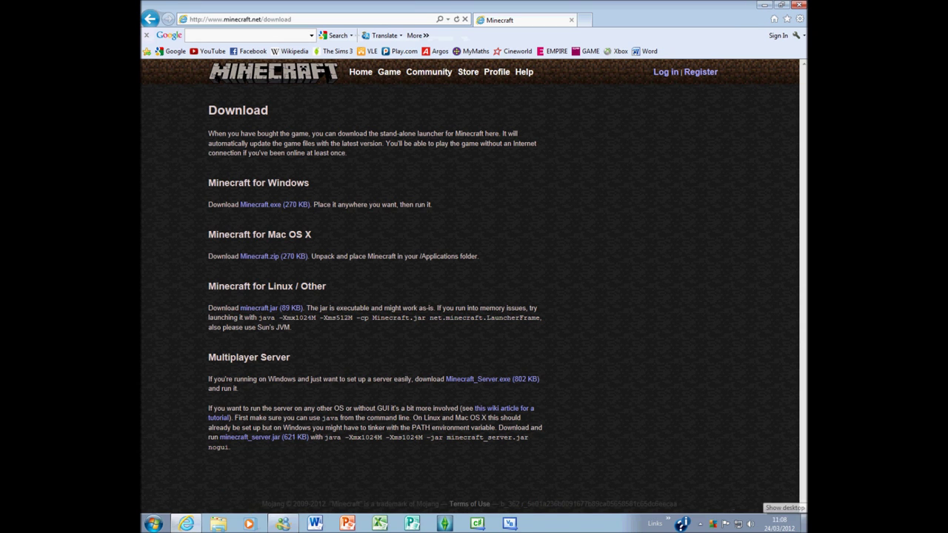
click(804, 524)
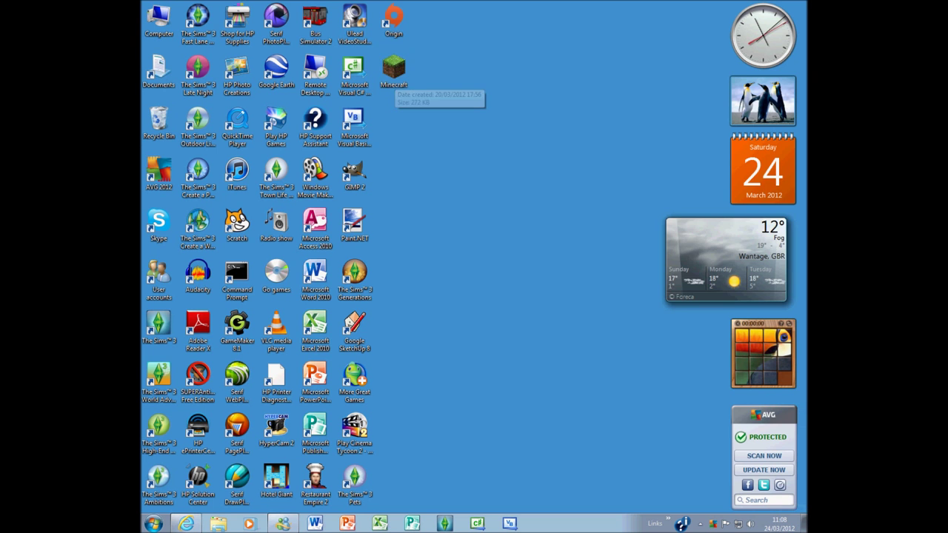
Step: Start the Minecraft Launcher from the desktop Minecraft icon, showing version 1.2.4 news and login
drag(478, 51, 425, 90)
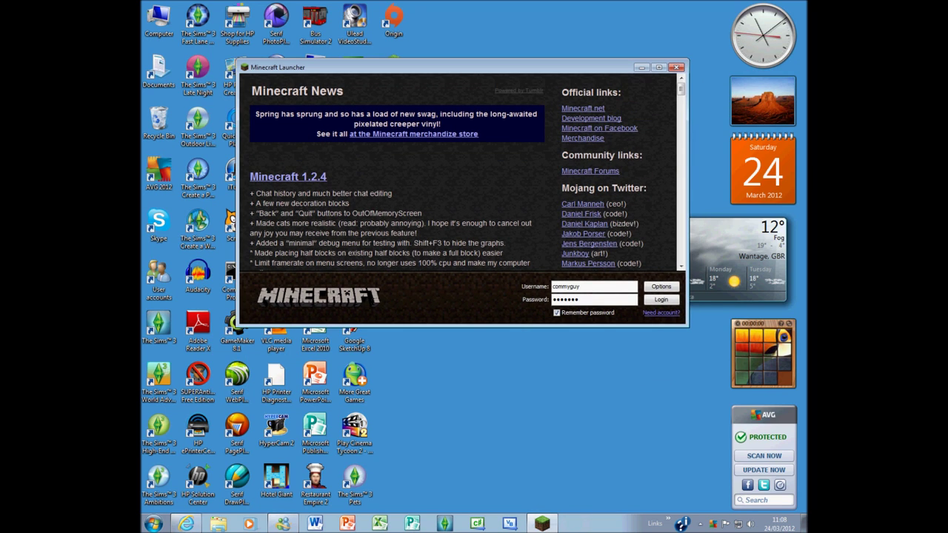
Step: Log in with the saved username and password to launch Minecraft 1.2.4
key(Tab)
key(End)
click(580, 286)
click(580, 286)
key(Return)
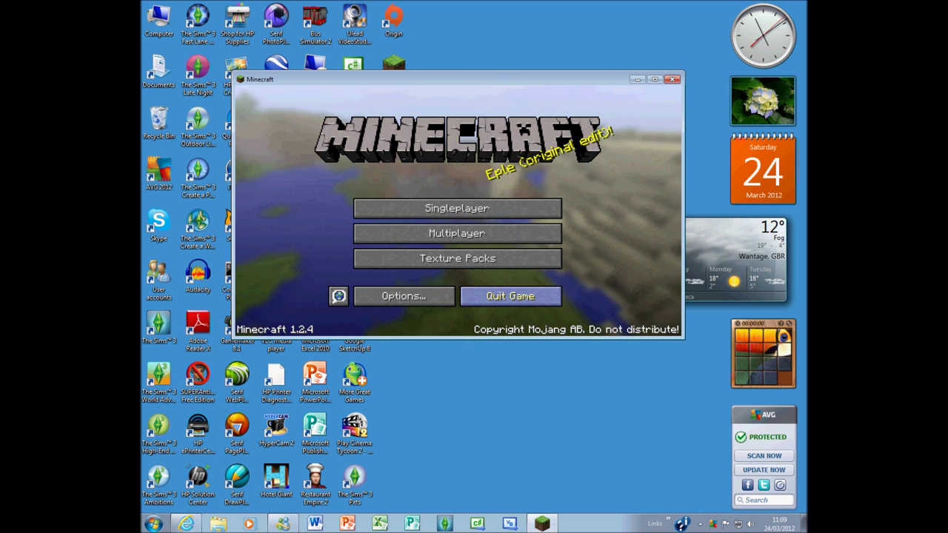
Step: Check the language list, then open Options and review the Video Settings
click(338, 296)
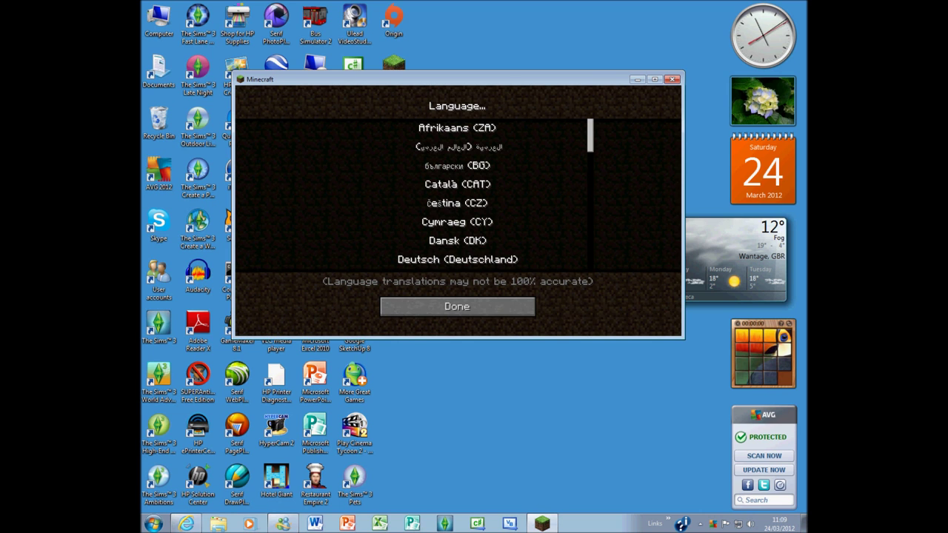
click(457, 306)
click(405, 296)
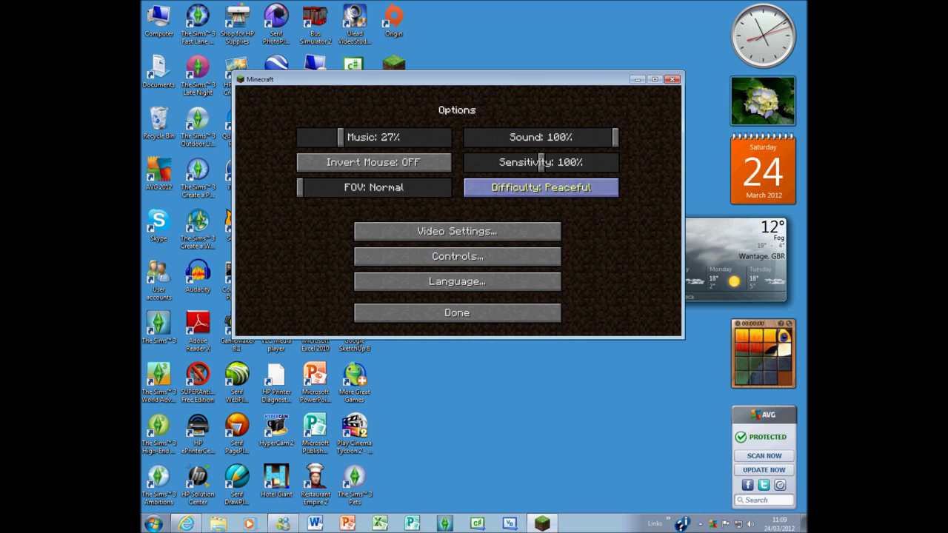
click(444, 231)
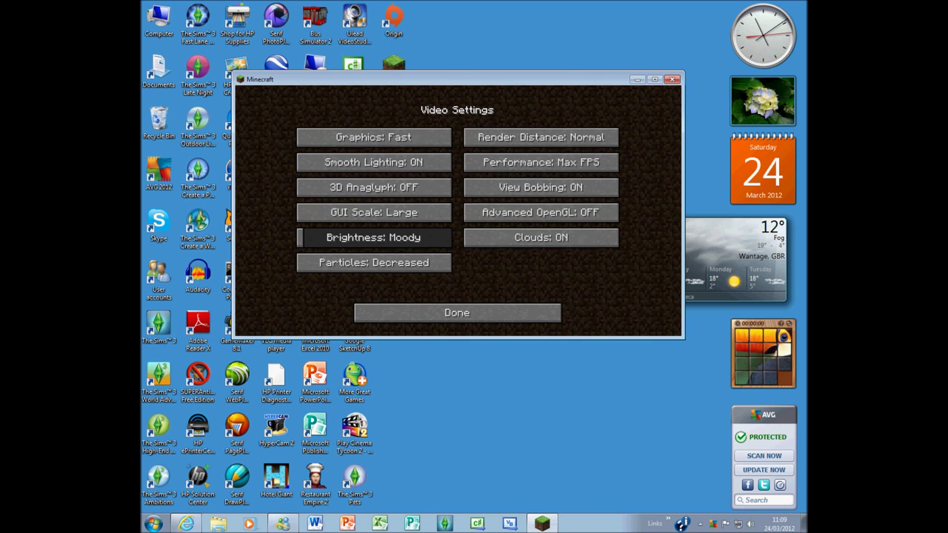
click(467, 313)
Step: Review the Controls and the language list again, then return to the title menu
click(481, 259)
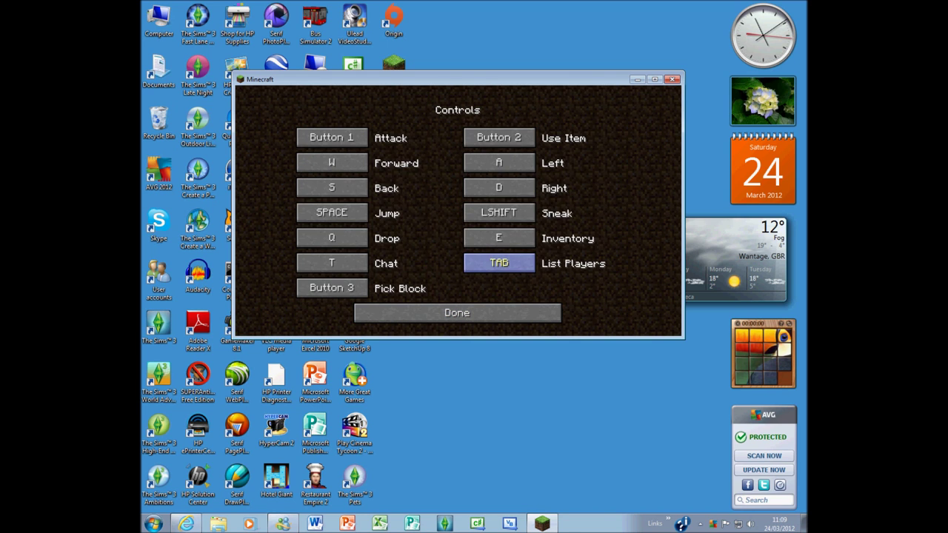
click(456, 313)
click(457, 281)
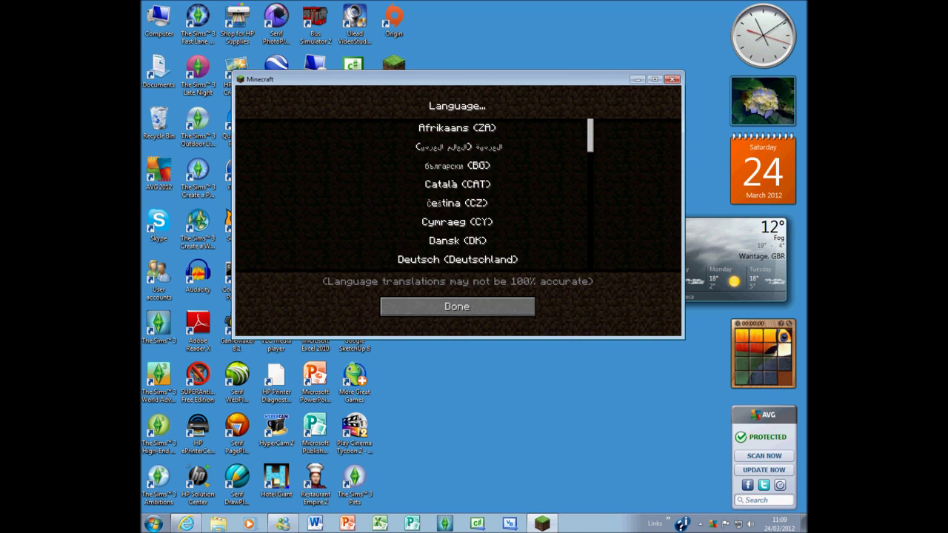
click(456, 307)
click(504, 312)
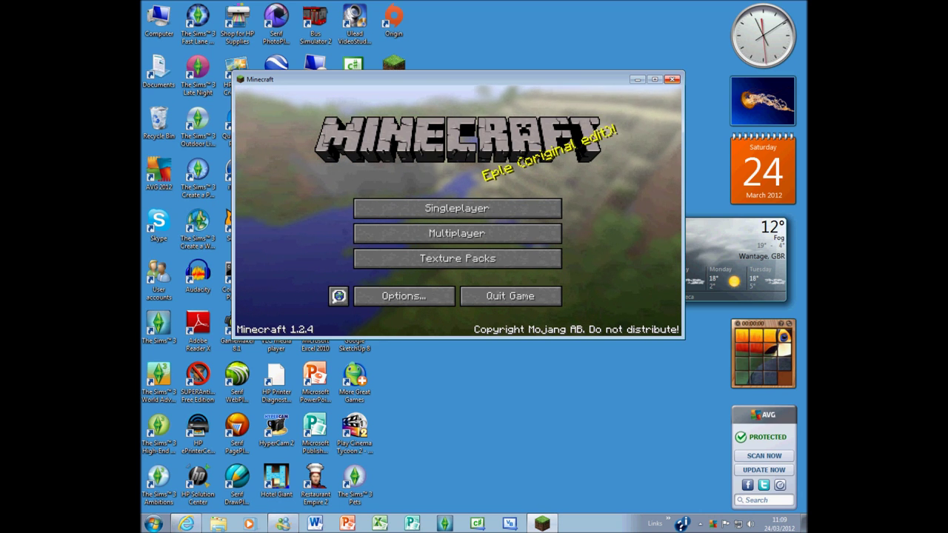
Step: Review the Video Settings under Options again and return to the title menu
click(403, 290)
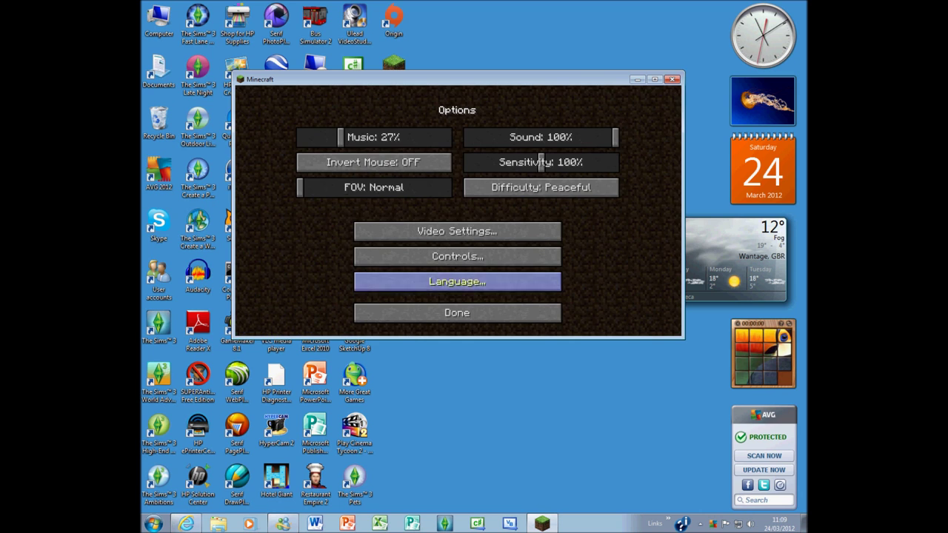
click(533, 233)
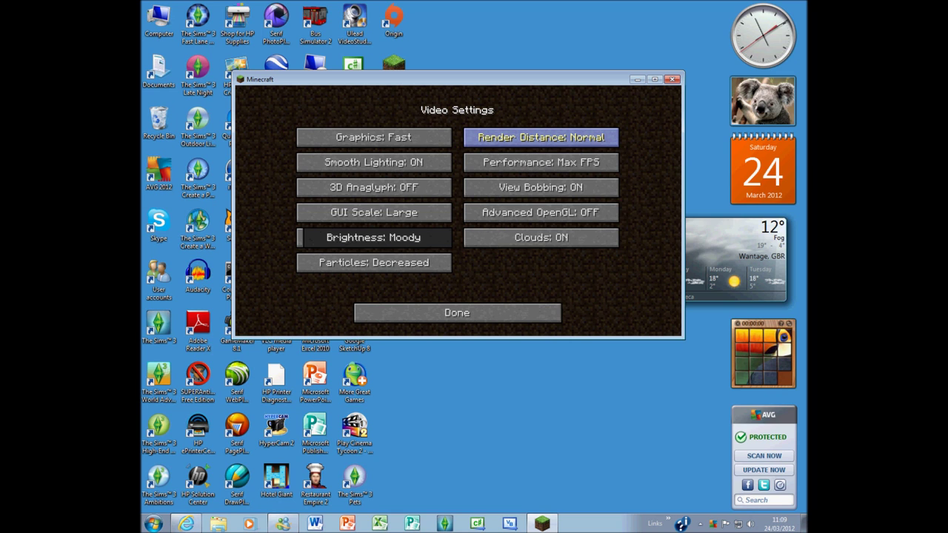
click(457, 313)
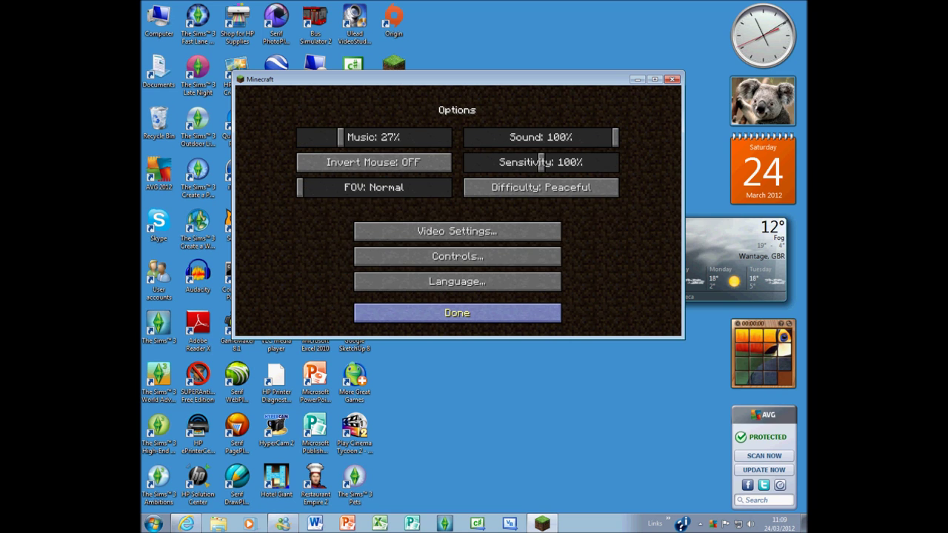
click(456, 311)
Step: Look at the Singleplayer list, select World 1, and cancel back to the title menu
click(457, 208)
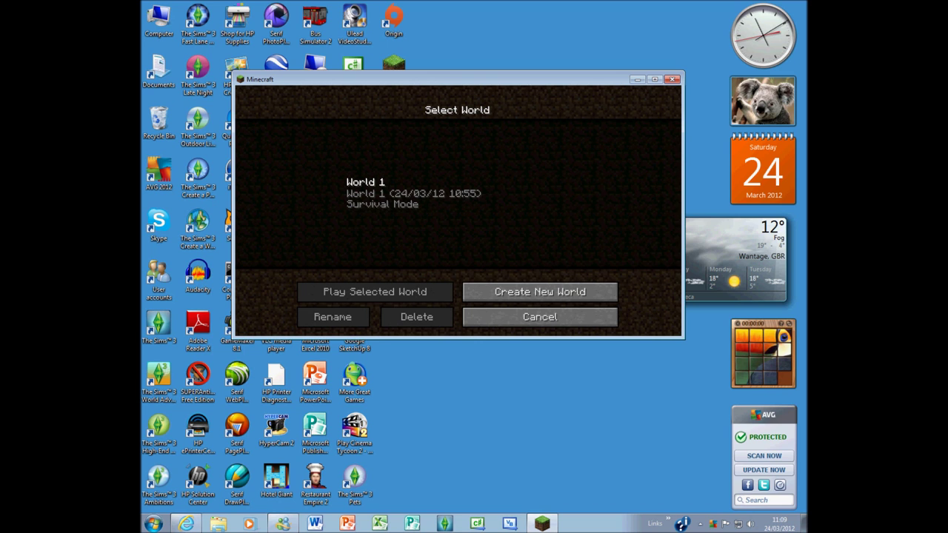
click(457, 194)
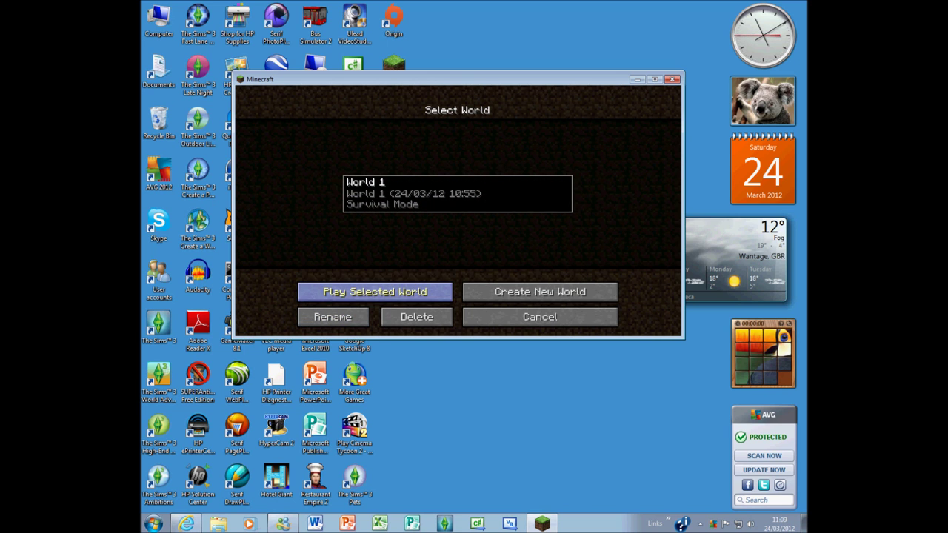
click(539, 317)
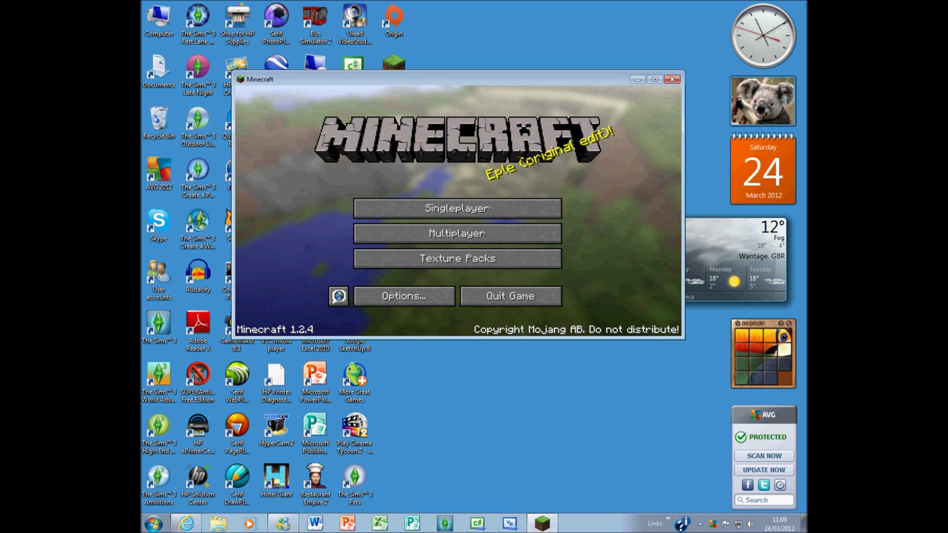